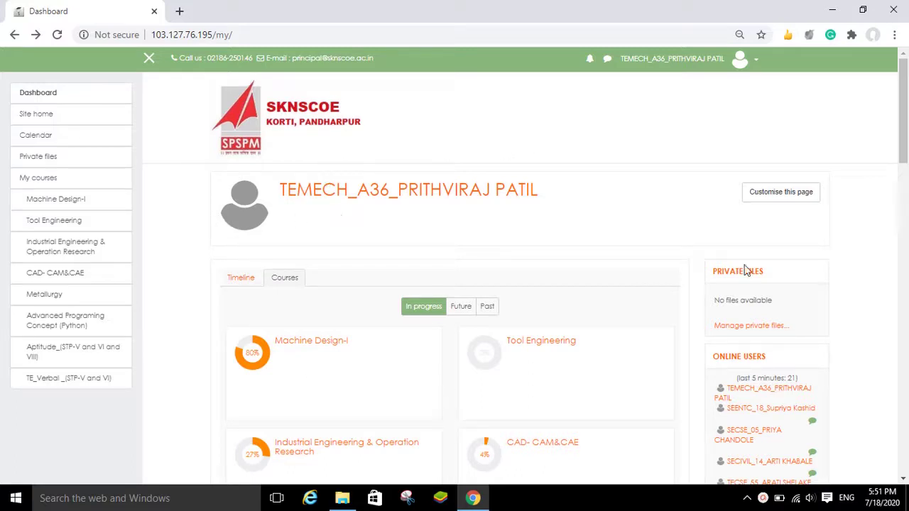
- Open the Machine Design-I course and scroll to its Unit 1 activities, including Demo Assignment
{"action": "scroll", "coordinate": [905, 155], "scroll_direction": "down", "scroll_amount": 2}
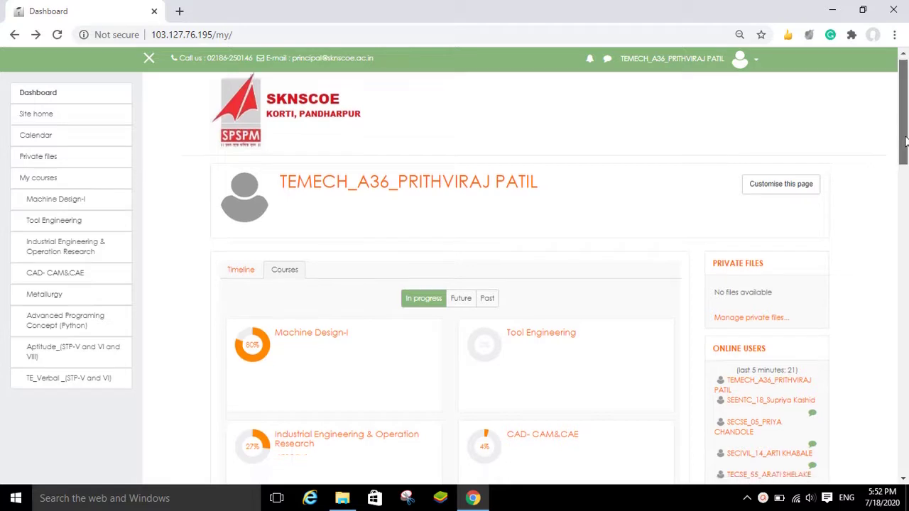
{"action": "scroll", "coordinate": [905, 154], "scroll_direction": "down", "scroll_amount": 1}
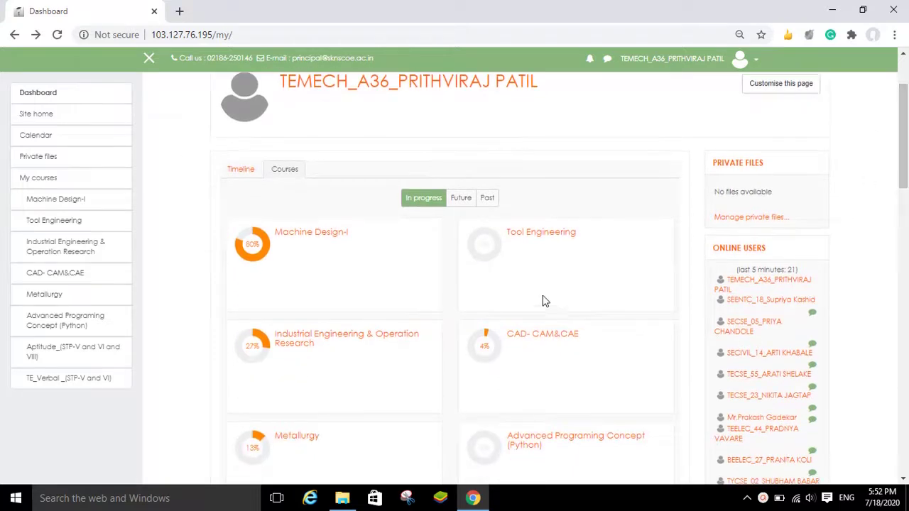
{"action": "left_click", "coordinate": [313, 242]}
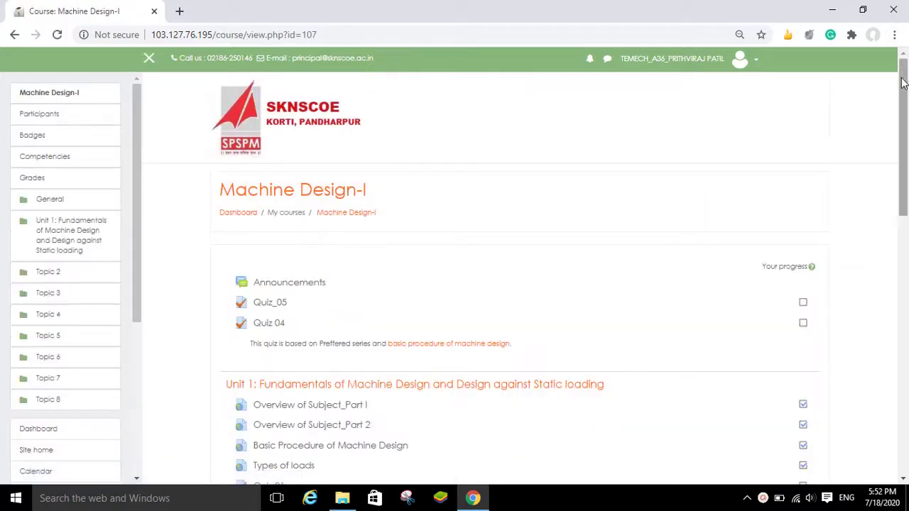
{"action": "left_click_drag", "start_coordinate": [904, 83], "coordinate": [906, 163]}
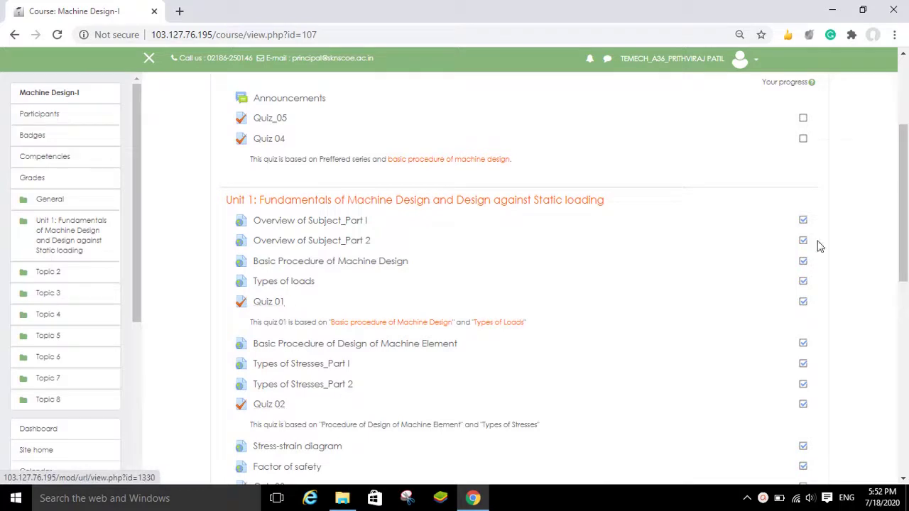
{"action": "left_click_drag", "start_coordinate": [905, 176], "coordinate": [905, 208]}
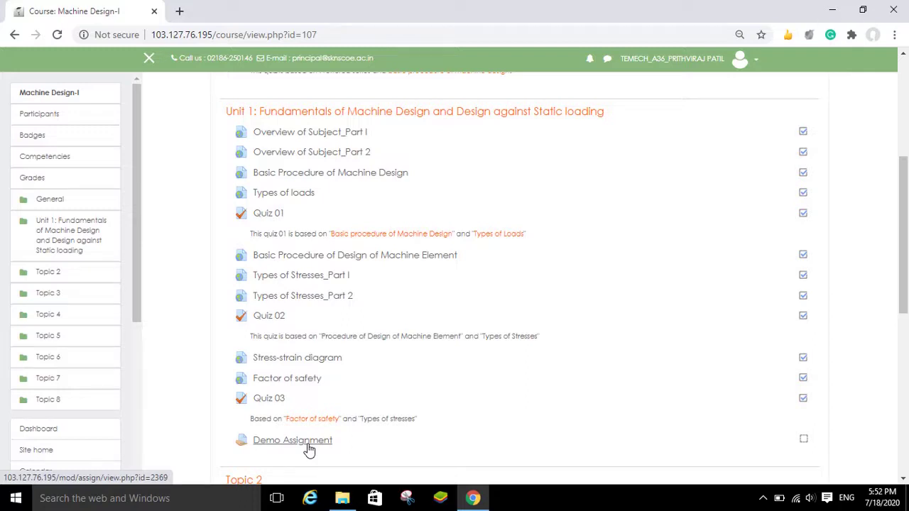
- Open Demo Assignment and view its status: no attempt, not graded, due 25 July 2020
{"action": "left_click", "coordinate": [293, 441]}
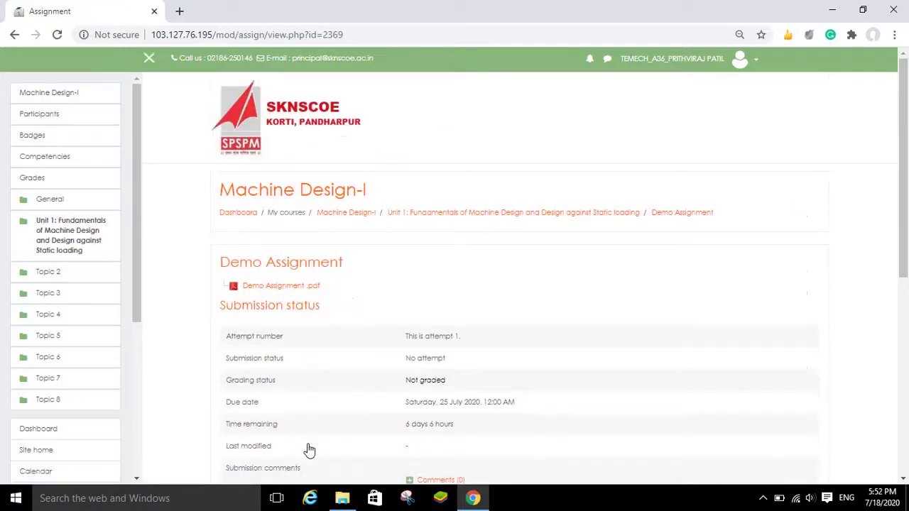
{"action": "scroll", "coordinate": [908, 147], "scroll_direction": "down", "scroll_amount": 1}
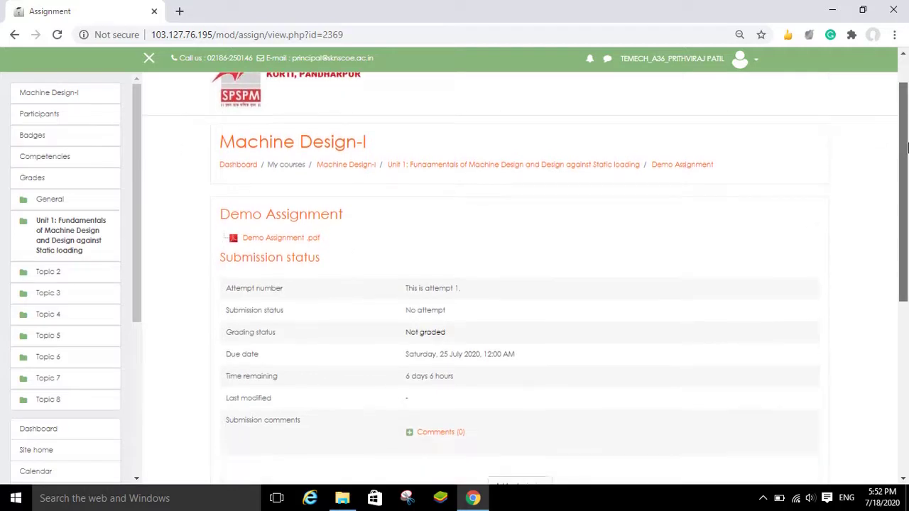
{"action": "scroll", "coordinate": [907, 147], "scroll_direction": "down", "scroll_amount": 1}
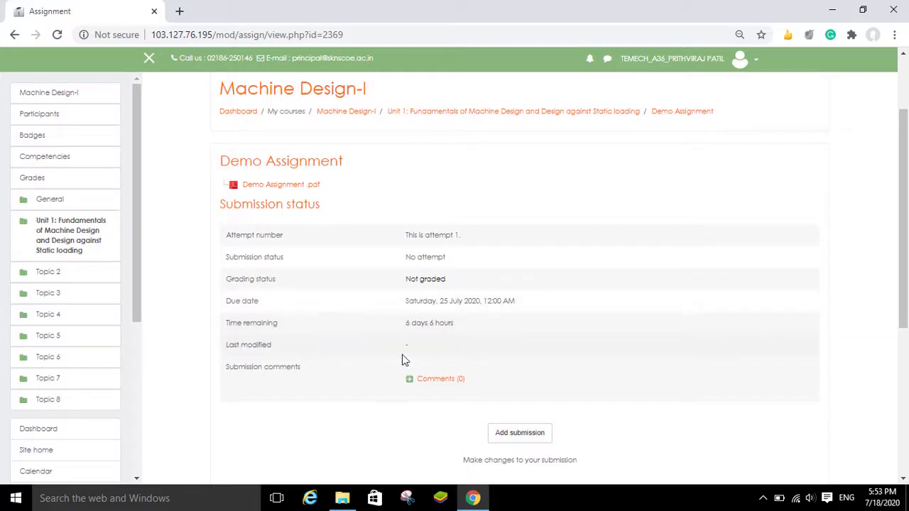
- Download Demo Assignment.pdf, read its machine design questions, then close the PDF tab
{"action": "right_click", "coordinate": [266, 190]}
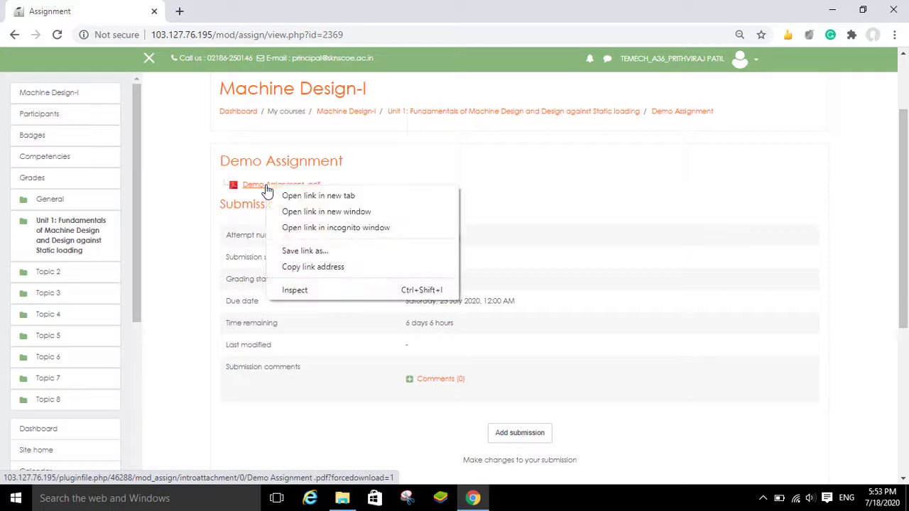
{"action": "left_click", "coordinate": [293, 198]}
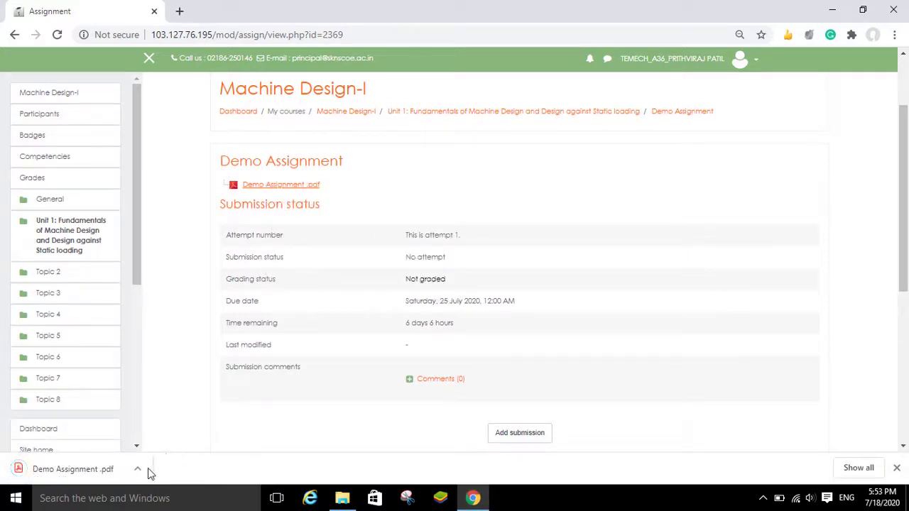
{"action": "left_click", "coordinate": [138, 472]}
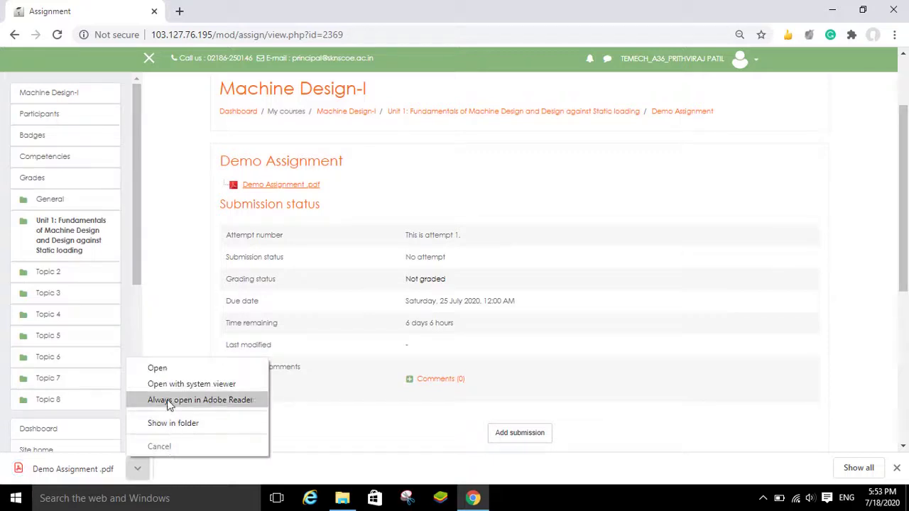
{"action": "left_click", "coordinate": [169, 369]}
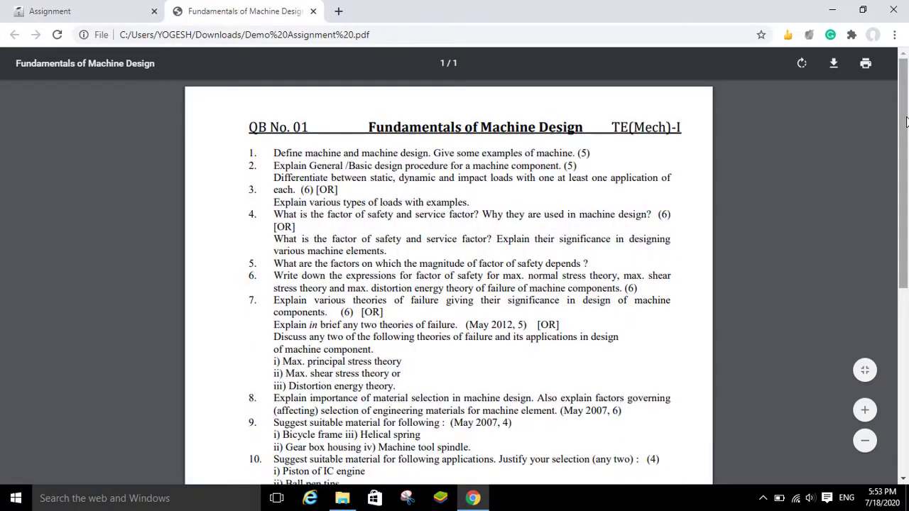
{"action": "mouse_move", "coordinate": [906, 121]}
{"action": "left_mouse_down"}
{"action": "mouse_move", "coordinate": [907, 292]}
{"action": "mouse_move", "coordinate": [906, 124]}
{"action": "left_mouse_up"}
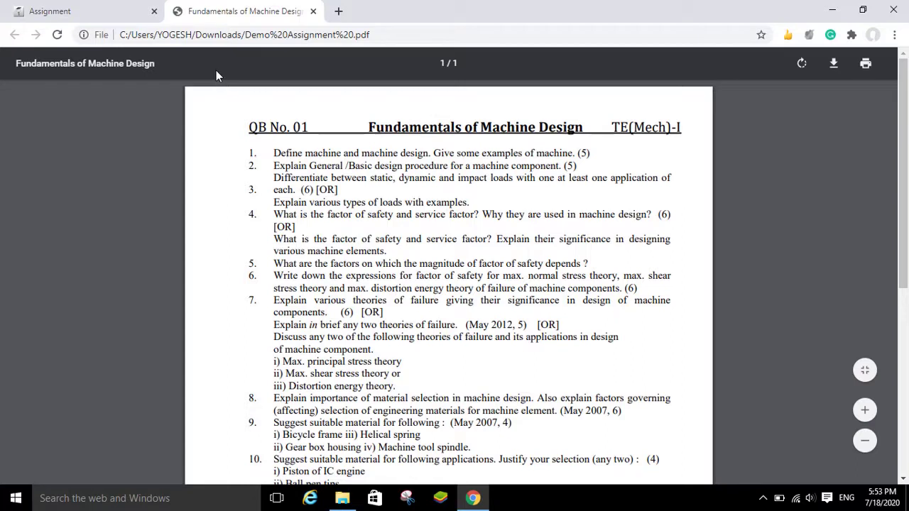
{"action": "left_click", "coordinate": [313, 11]}
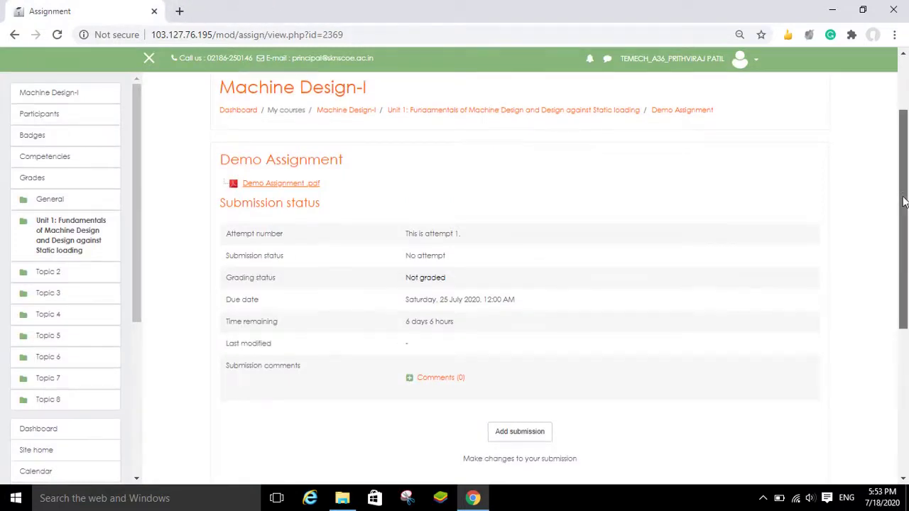
- Start a new Demo Assignment submission and bring up the File picker's upload form
{"action": "scroll", "coordinate": [903, 199], "scroll_direction": "down", "scroll_amount": 1}
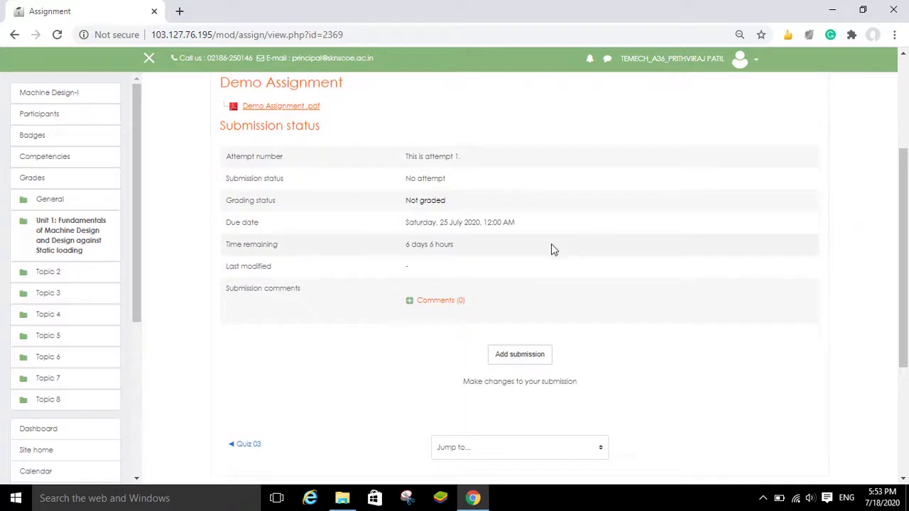
{"action": "left_click", "coordinate": [519, 357]}
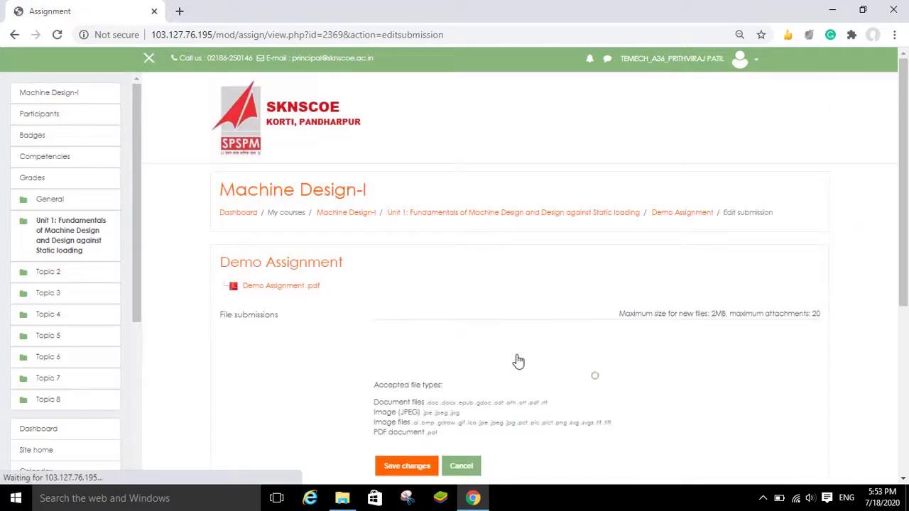
{"action": "left_click_drag", "start_coordinate": [904, 146], "coordinate": [908, 184]}
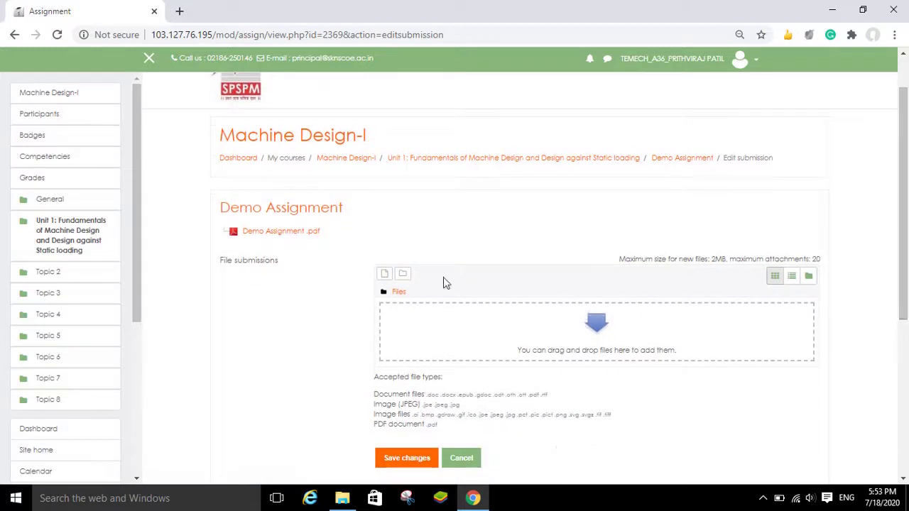
{"action": "left_click", "coordinate": [597, 331]}
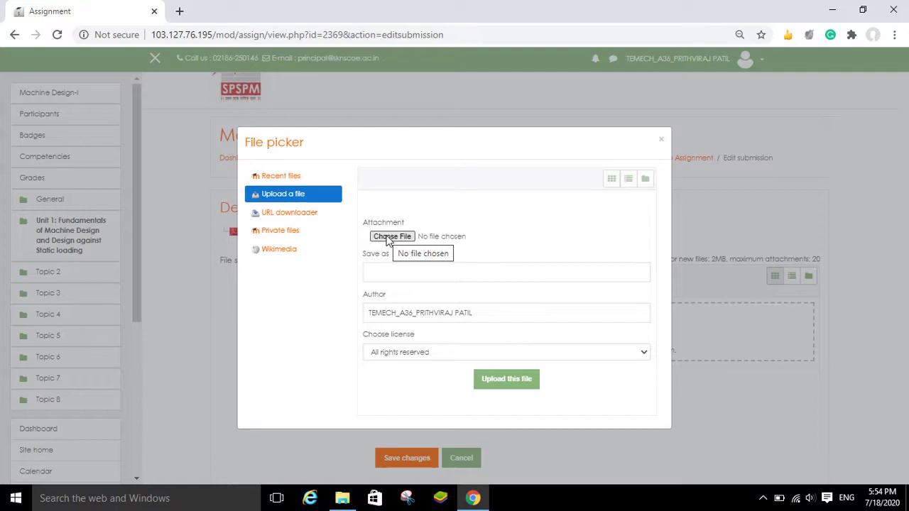
- Upload Demo Solution.pdf from the Fundamentals of Machine Design folder into the submission files
{"action": "left_click", "coordinate": [392, 236]}
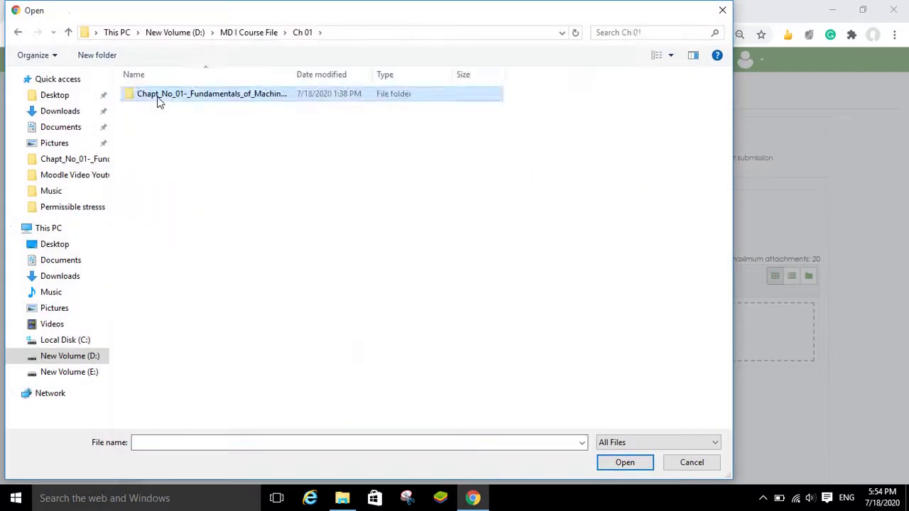
{"action": "double_click", "coordinate": [158, 96]}
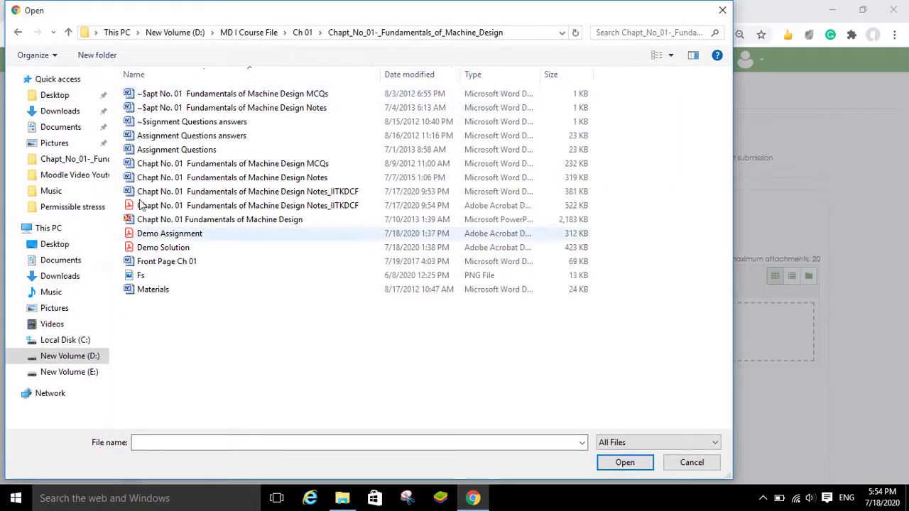
{"action": "left_click", "coordinate": [151, 249]}
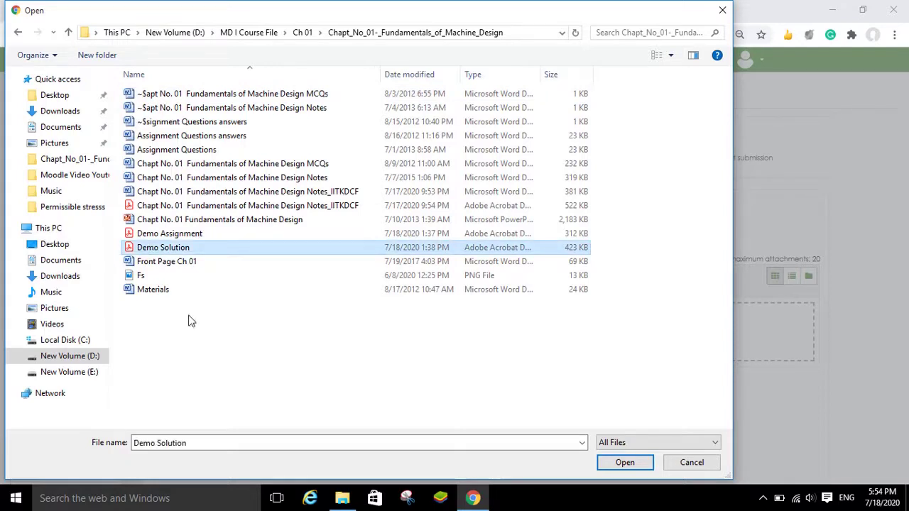
{"action": "left_click", "coordinate": [605, 463]}
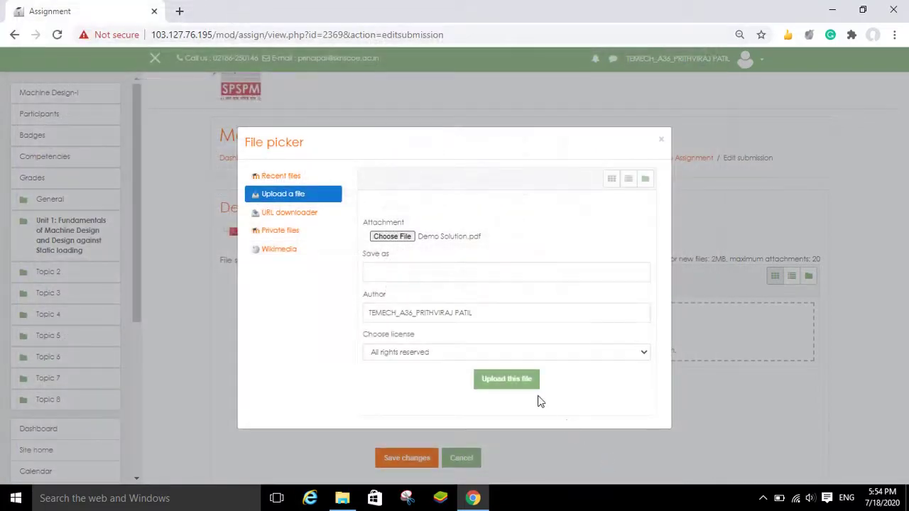
{"action": "left_click", "coordinate": [506, 378]}
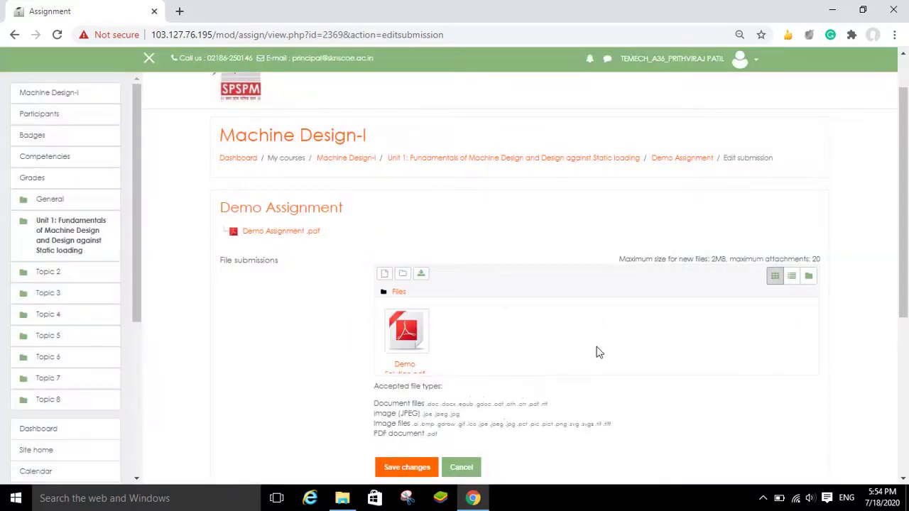
{"action": "left_click_drag", "start_coordinate": [906, 226], "coordinate": [906, 291]}
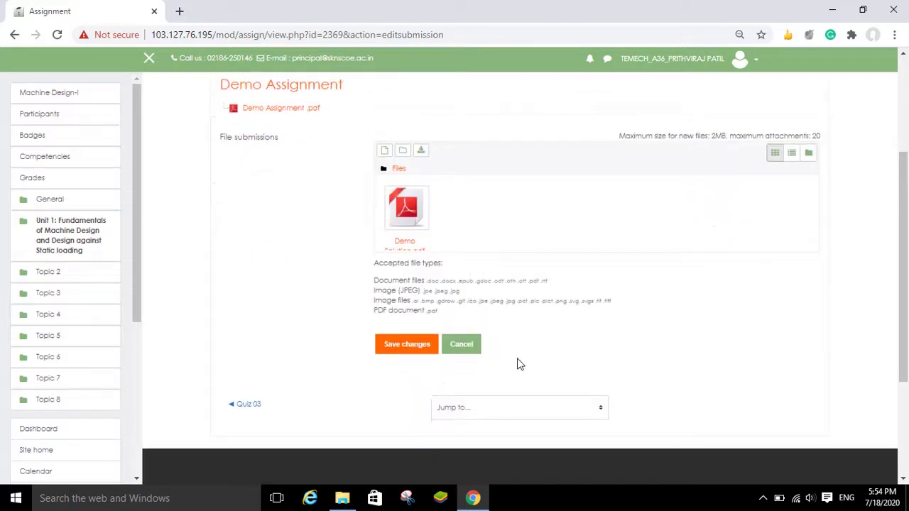
- Save the submission and review it: Submitted for grading, attempt 1, not graded, 5:57 PM
{"action": "left_click", "coordinate": [416, 352]}
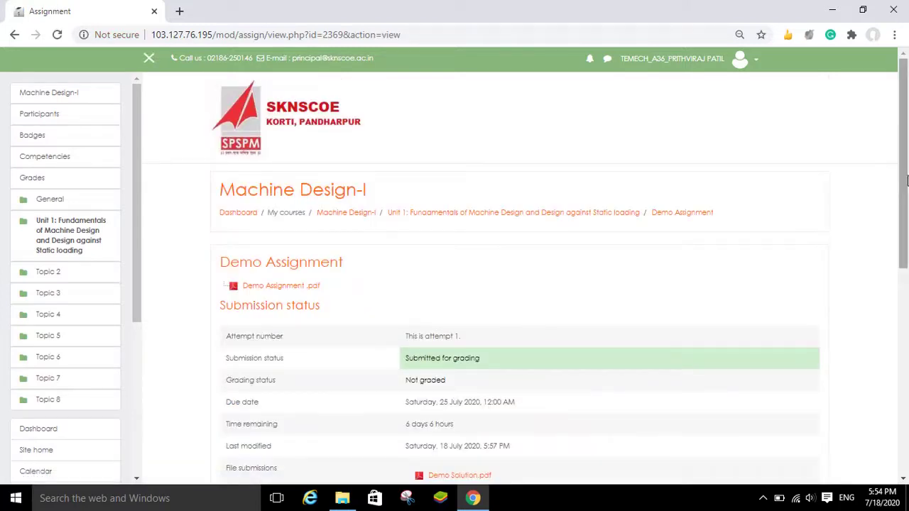
{"action": "scroll", "coordinate": [905, 183], "scroll_direction": "down", "scroll_amount": 2}
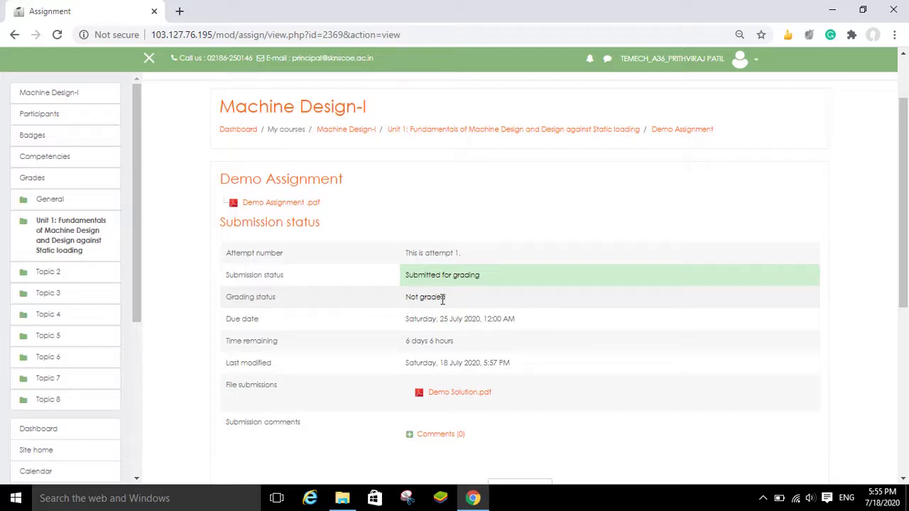
{"action": "left_click_drag", "start_coordinate": [902, 191], "coordinate": [902, 222]}
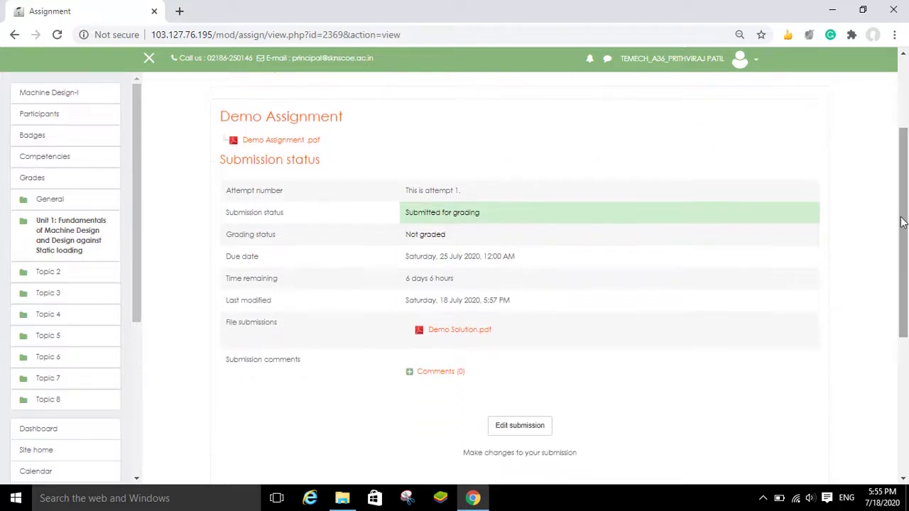
{"action": "scroll", "coordinate": [900, 227], "scroll_direction": "down", "scroll_amount": 2}
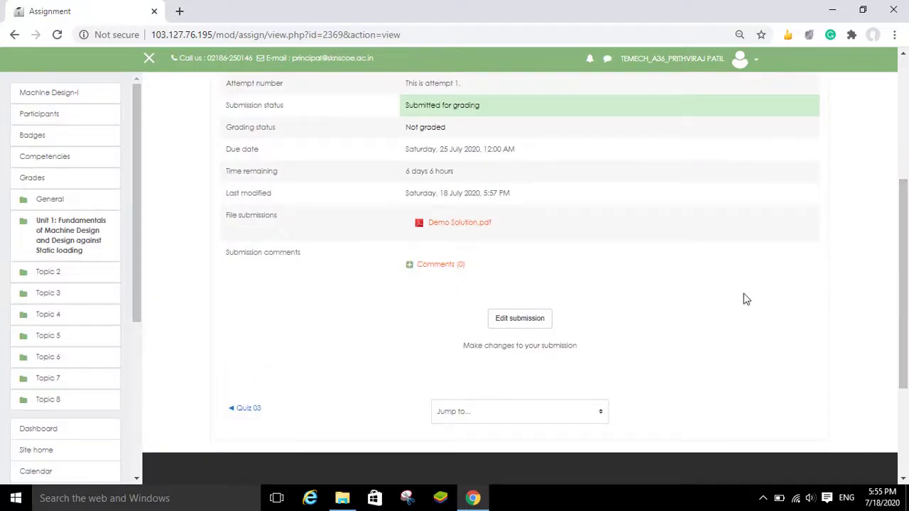
{"action": "left_click_drag", "start_coordinate": [908, 255], "coordinate": [899, 228]}
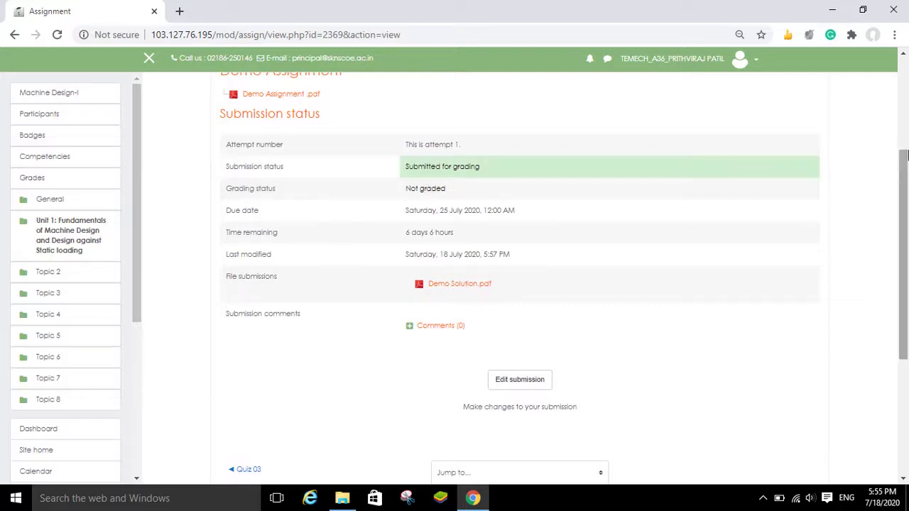
{"action": "scroll", "coordinate": [904, 169], "scroll_direction": "down", "scroll_amount": 1}
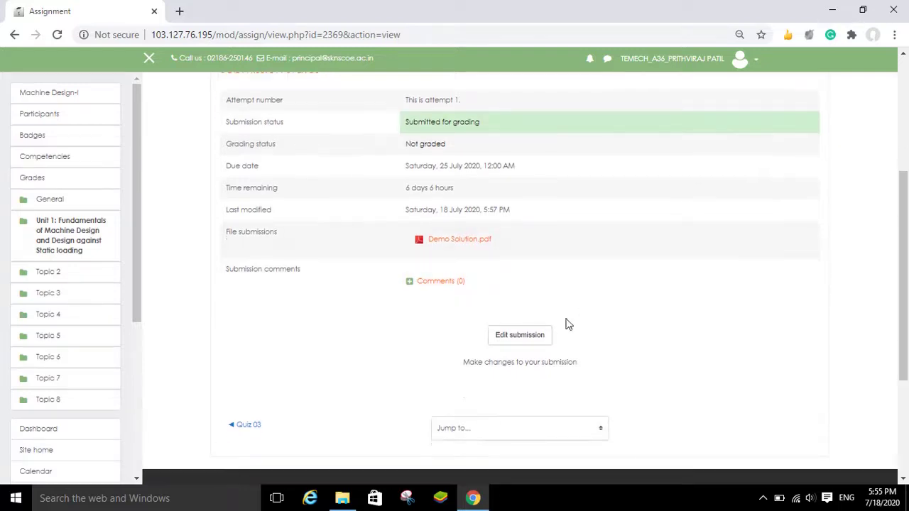
- Edit the submission and delete Demo Solution.pdf from its file area
{"action": "left_click", "coordinate": [534, 339]}
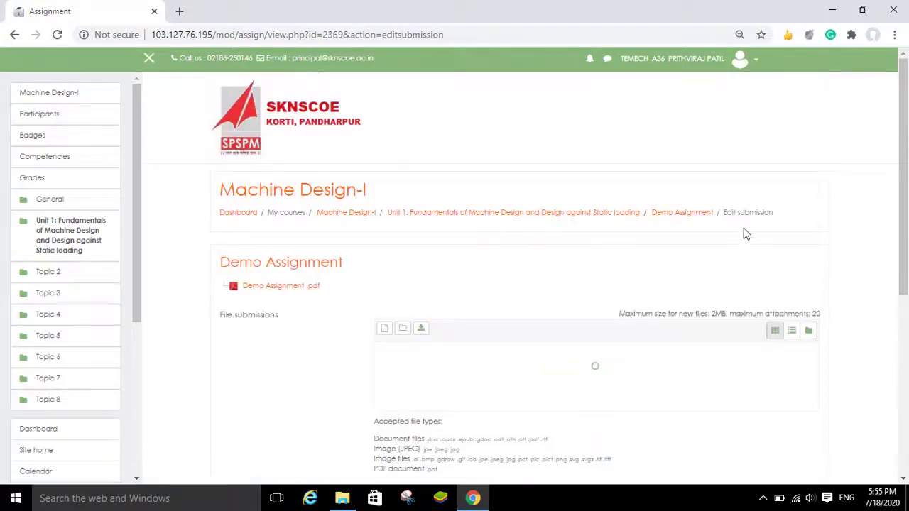
{"action": "left_click_drag", "start_coordinate": [904, 164], "coordinate": [907, 245]}
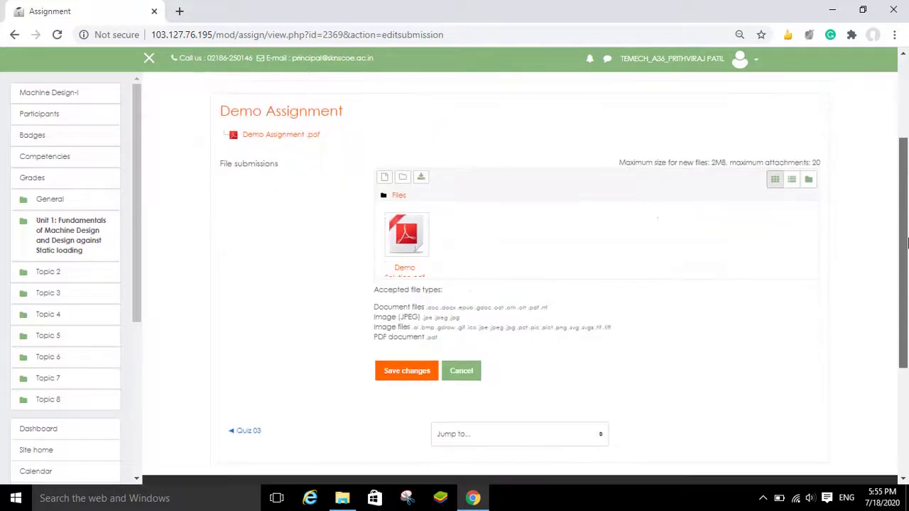
{"action": "left_click", "coordinate": [409, 234]}
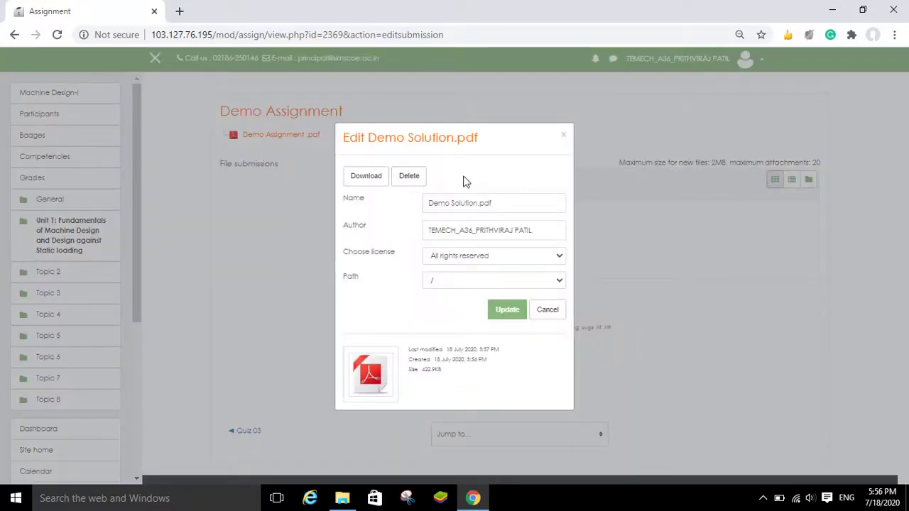
{"action": "left_click", "coordinate": [423, 179]}
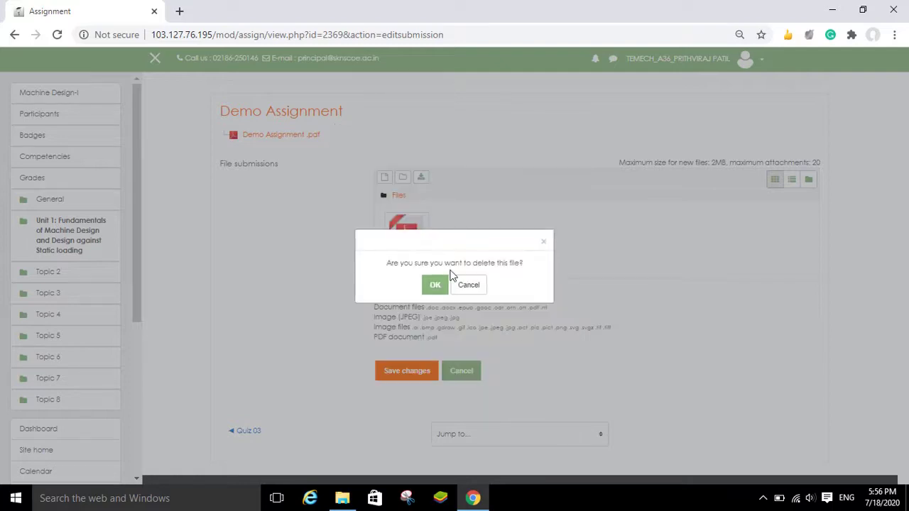
{"action": "left_click", "coordinate": [436, 286]}
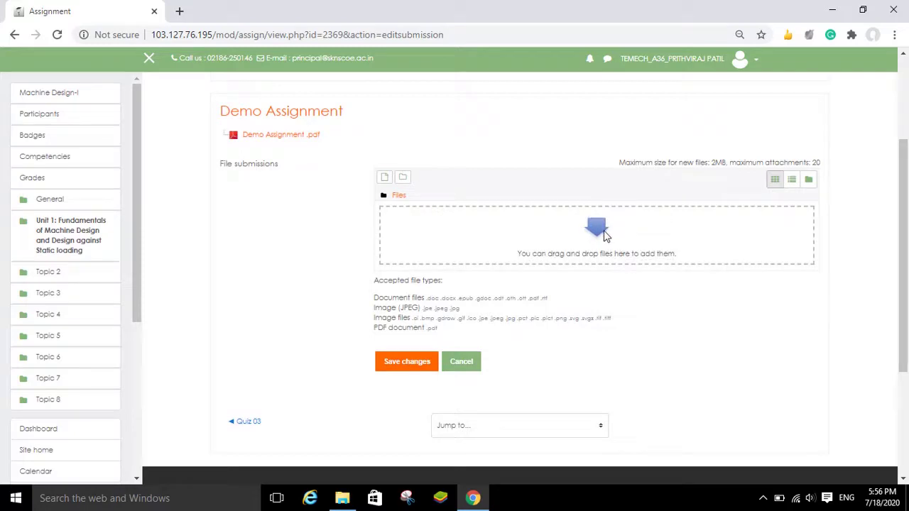
- Upload Demo Solution.pdf into the empty file area again and save the submission
{"action": "left_click", "coordinate": [604, 232]}
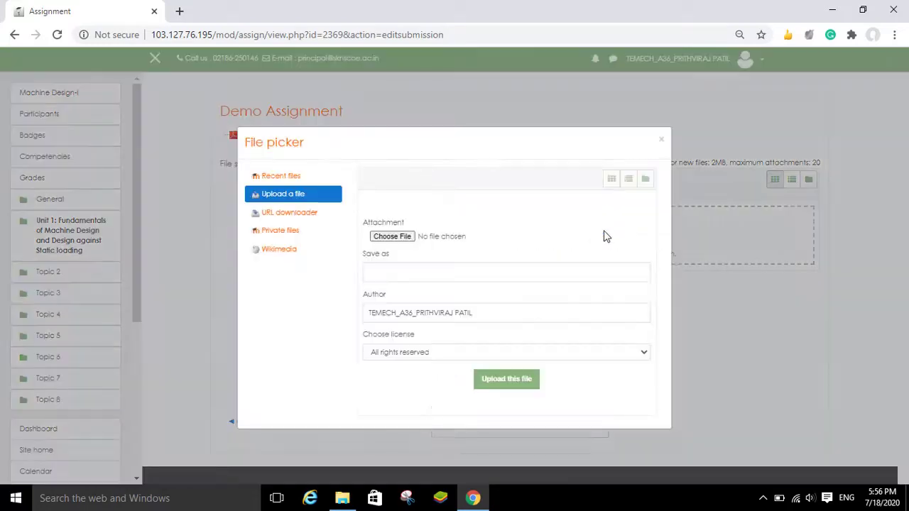
{"action": "left_click", "coordinate": [395, 237]}
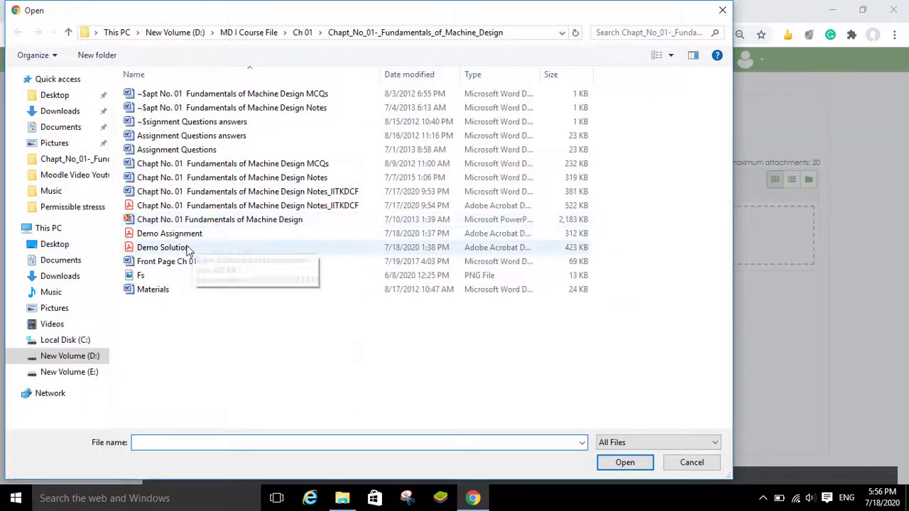
{"action": "left_click", "coordinate": [194, 247]}
{"action": "left_click", "coordinate": [624, 463]}
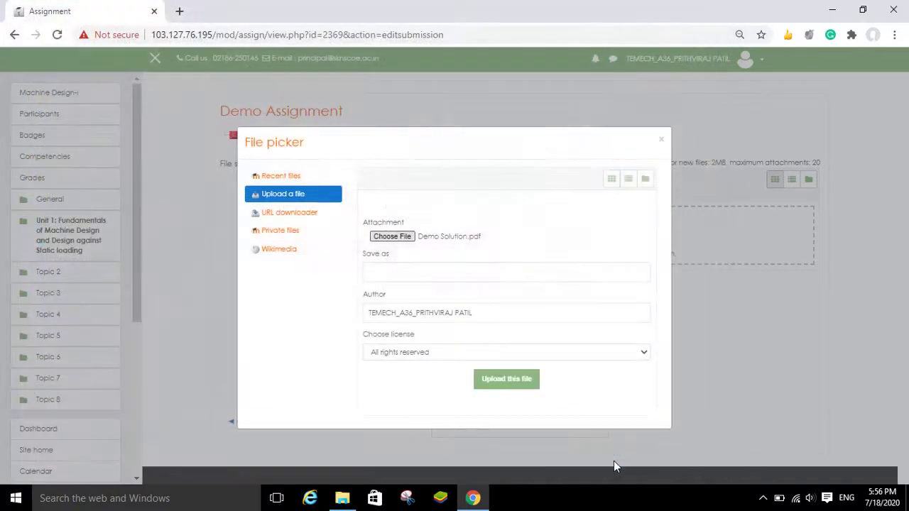
{"action": "left_click", "coordinate": [507, 379]}
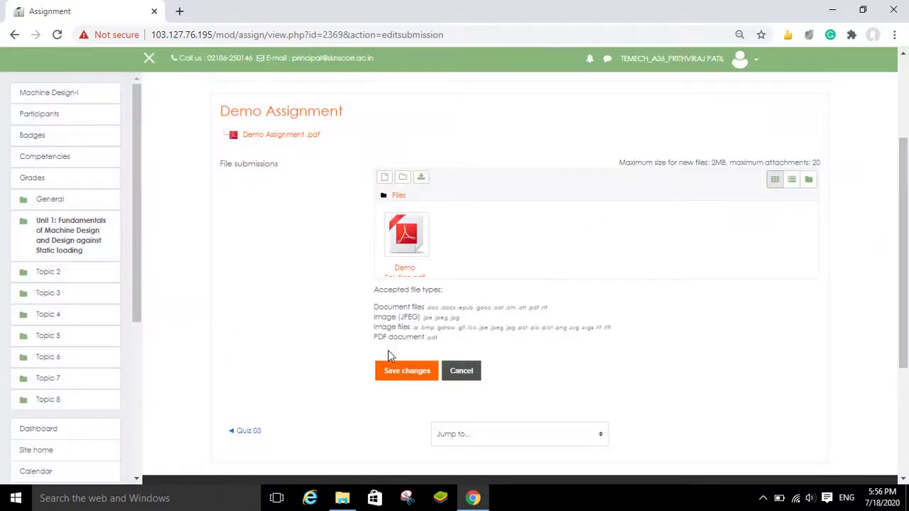
{"action": "left_click", "coordinate": [382, 373]}
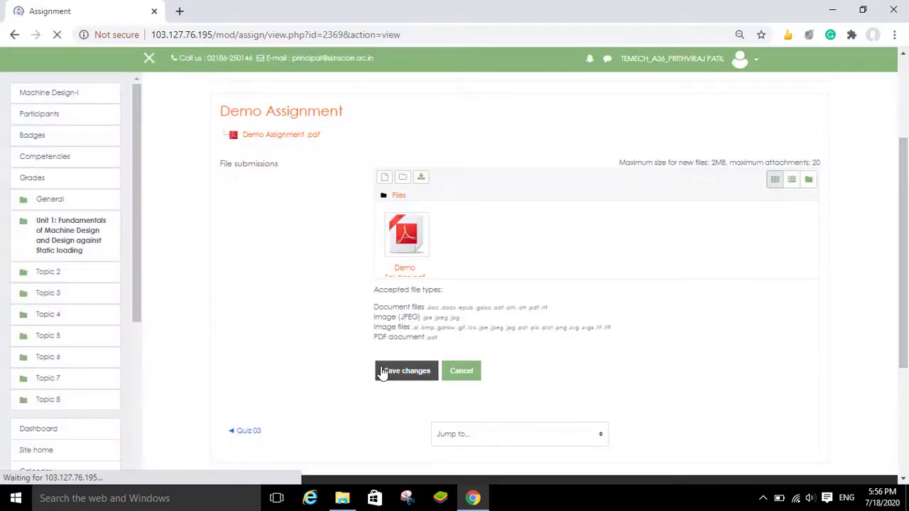
- Scroll the Submission status table to verify Demo Solution.pdf, last modified 18 July 2020, 5:58 PM
{"action": "scroll", "coordinate": [905, 147], "scroll_direction": "down", "scroll_amount": 2}
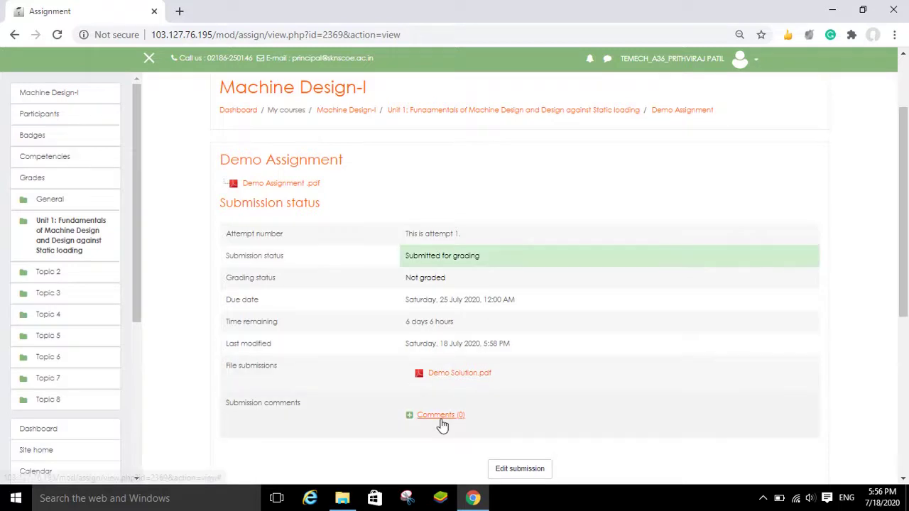
{"action": "left_click_drag", "start_coordinate": [907, 199], "coordinate": [880, 149]}
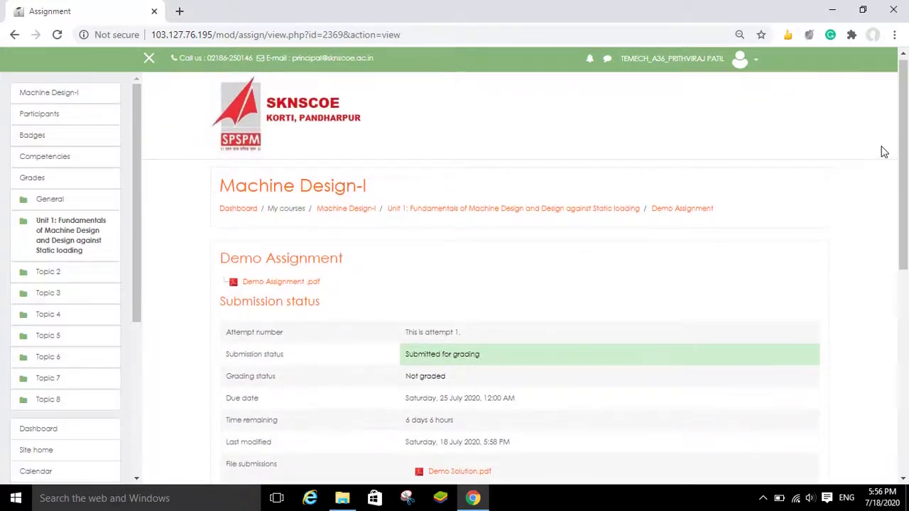